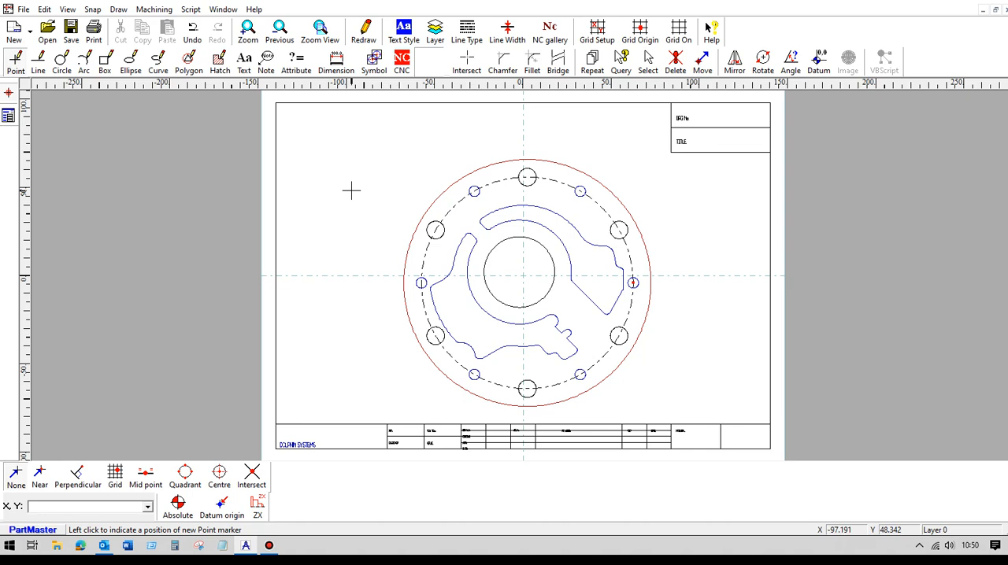
Step: Activate the CNC commands and dock the coordinate entry bar in one row with the snap options
scroll(392, 255, "up", 3)
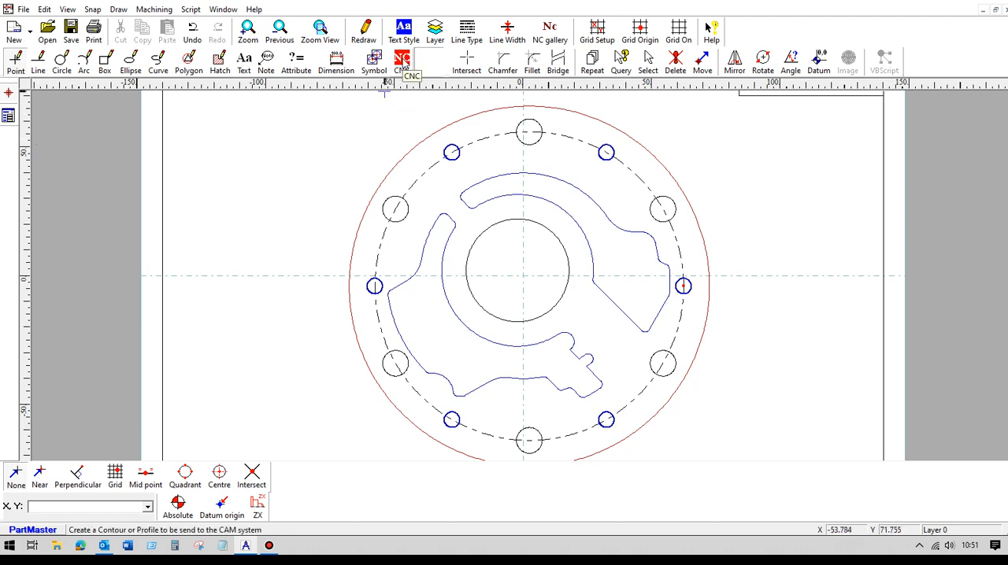
left_click(402, 63)
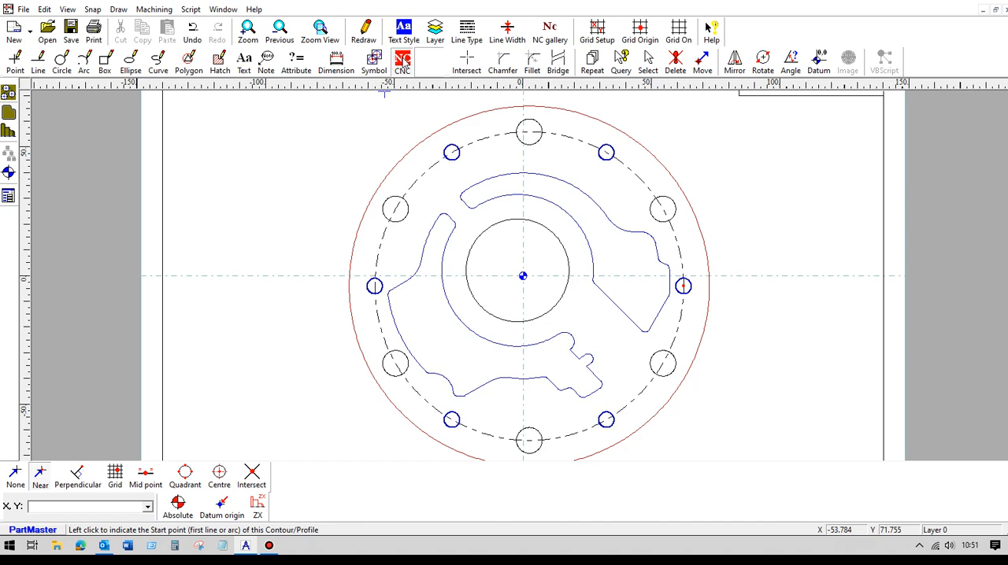
left_click(10, 93)
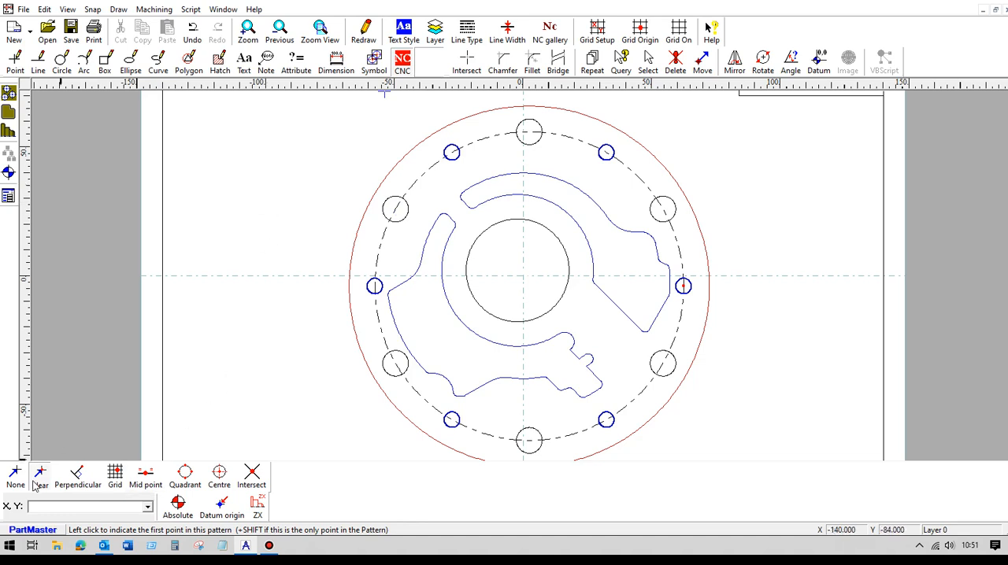
left_click_drag(6, 504, 342, 469)
right_click(340, 468)
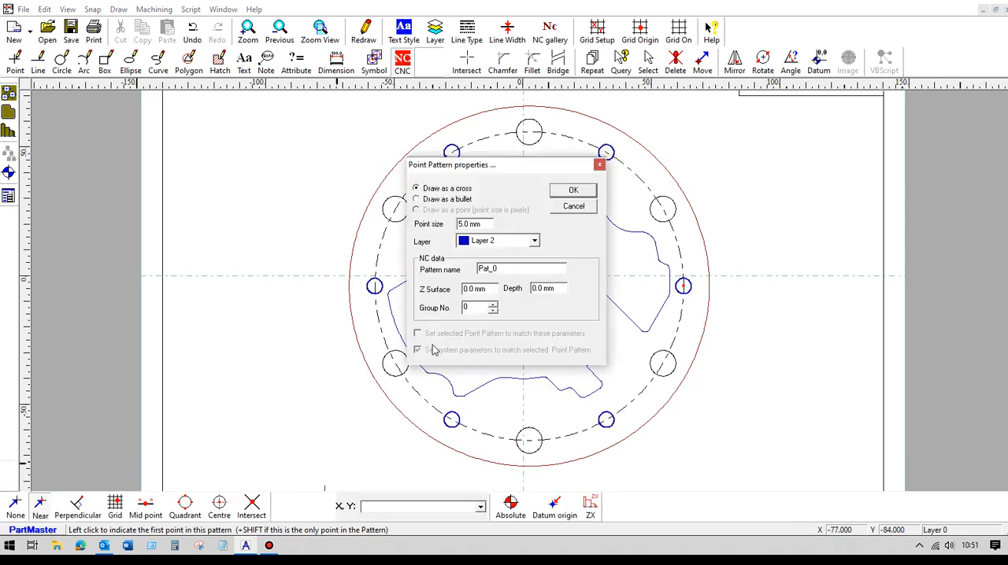
left_click(568, 204)
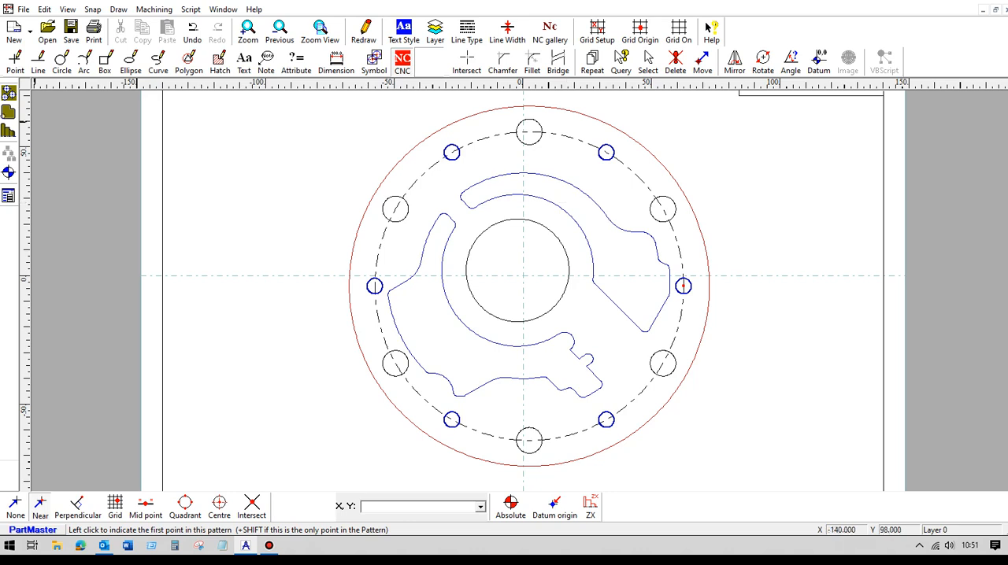
Step: Start a point pattern with near snap at the centre of the uppermost large hole, with a depth of 15 mm
left_click(9, 92)
left_click(48, 498)
right_click(529, 132)
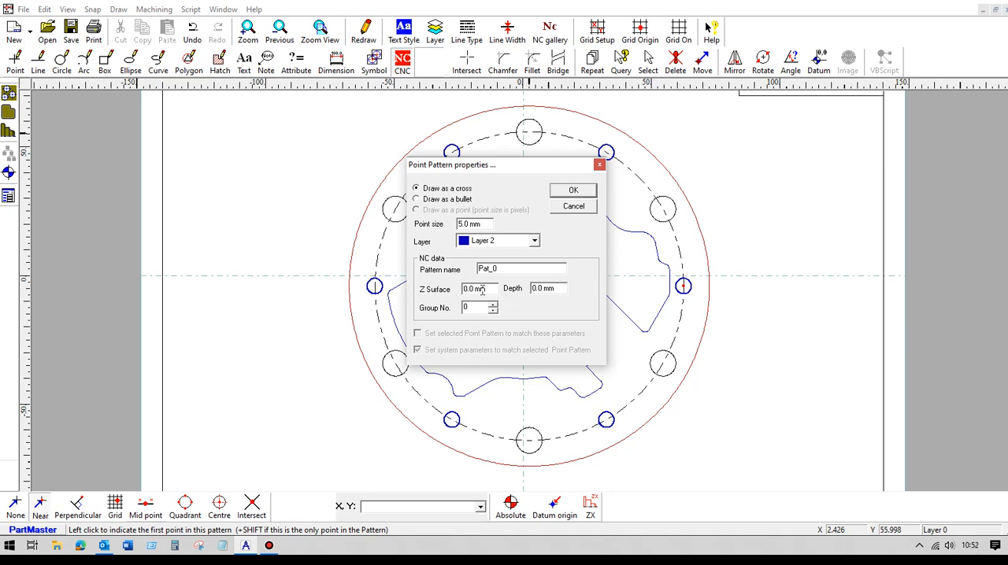
left_click_drag(561, 290, 513, 289)
type("15")
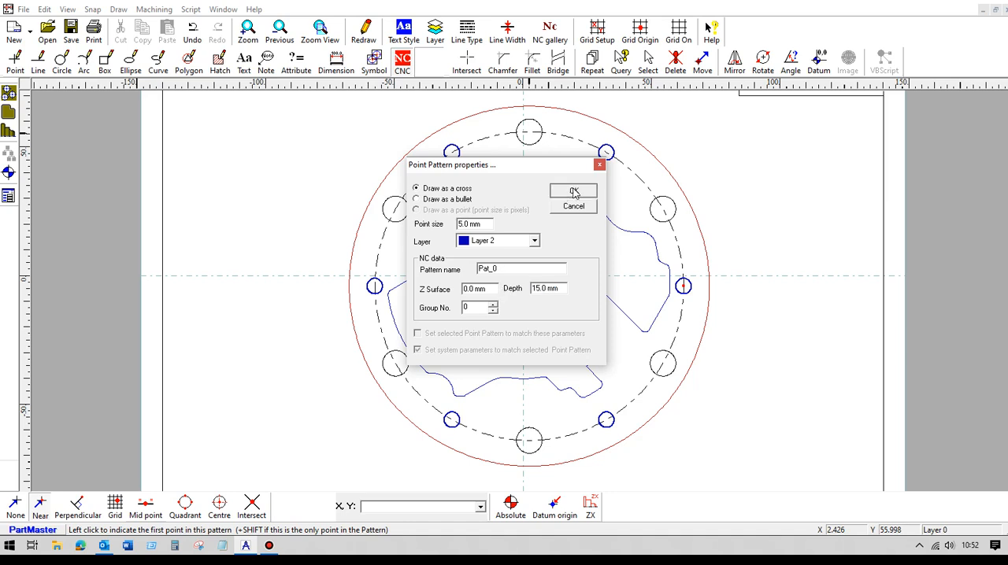
left_click(573, 189)
Step: Add the centres of the other five large holes counter-clockwise around the bolt circle and finish the pattern
left_click(395, 209)
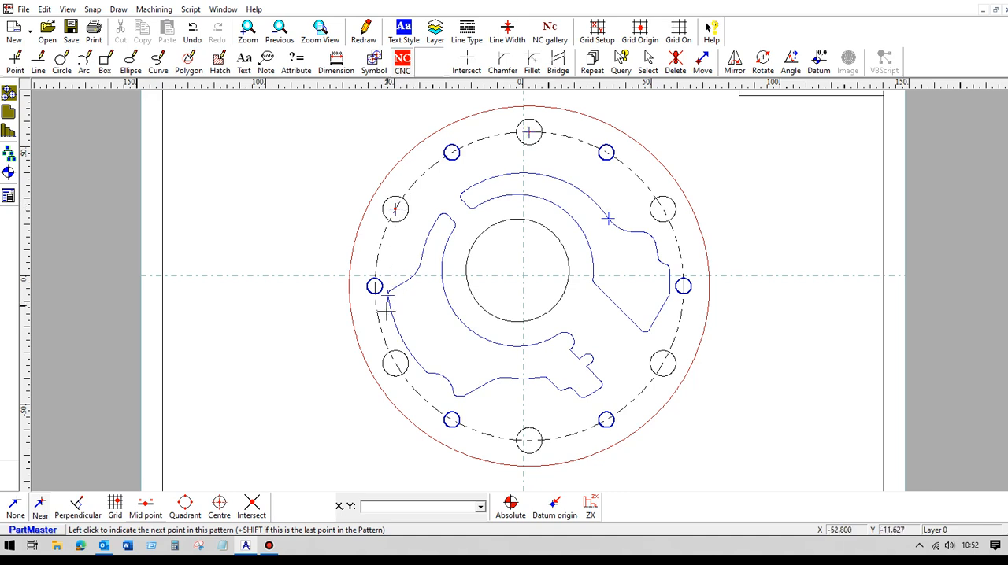
left_click(394, 362)
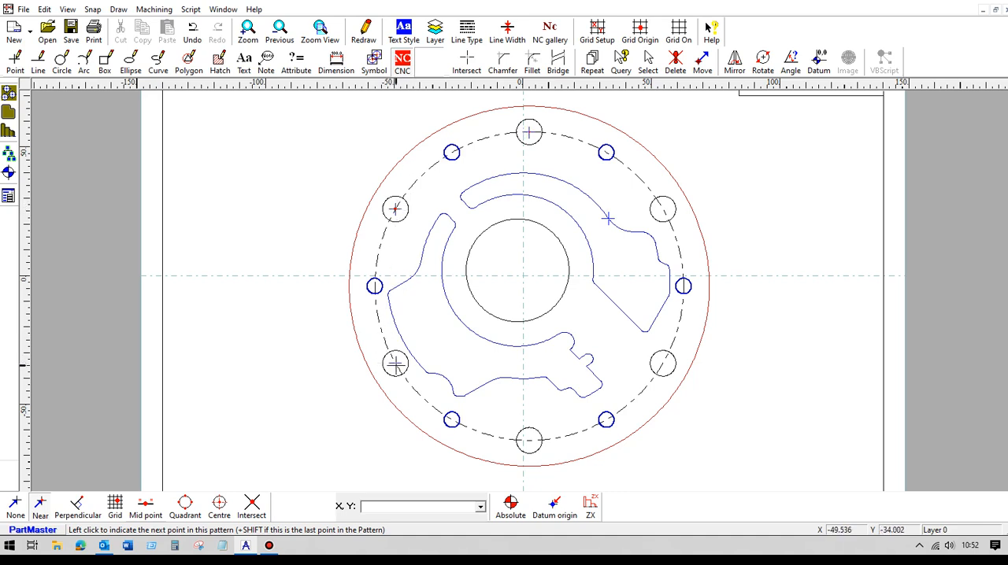
left_click(528, 441)
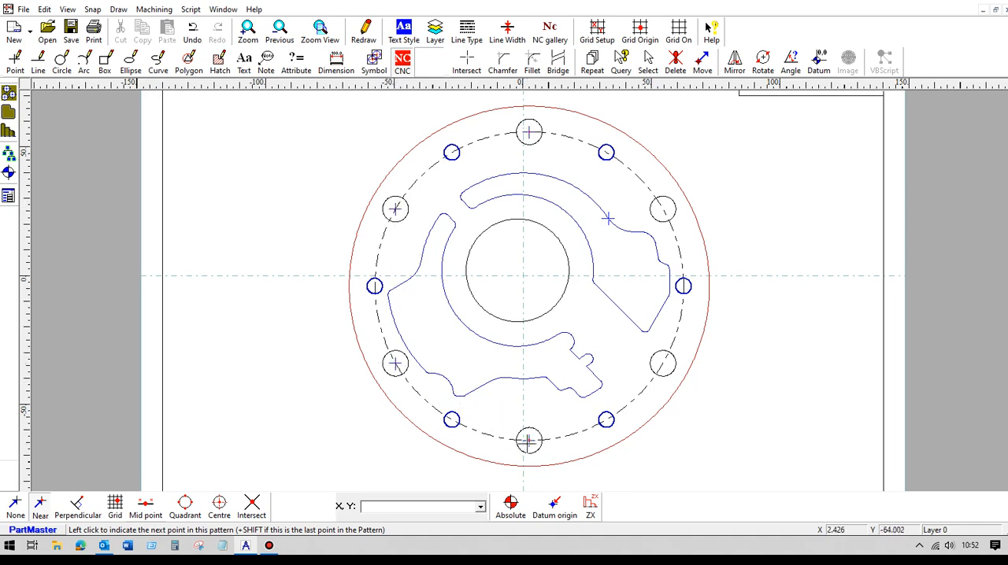
left_click(662, 364)
left_click(662, 208, "shift")
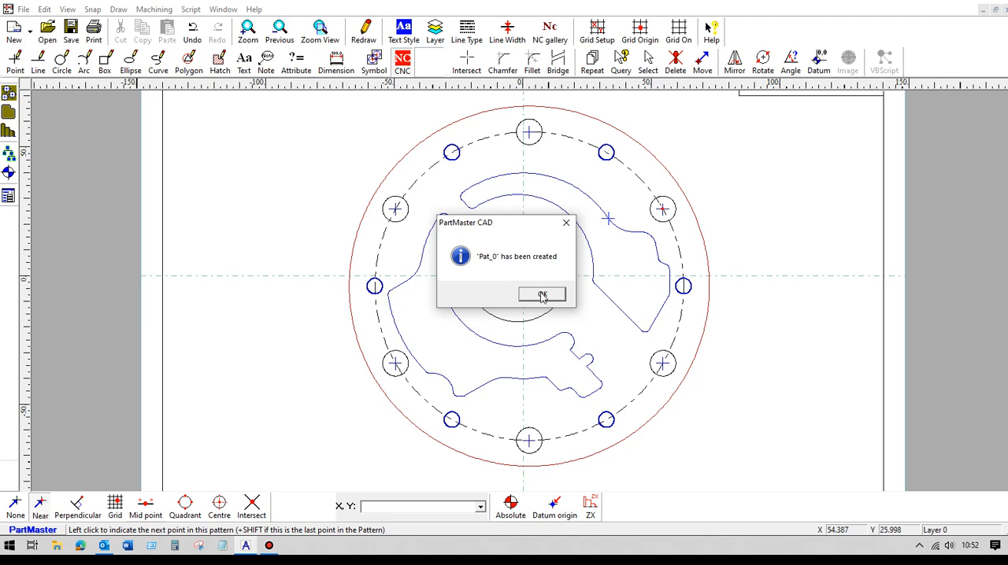
left_click(541, 294)
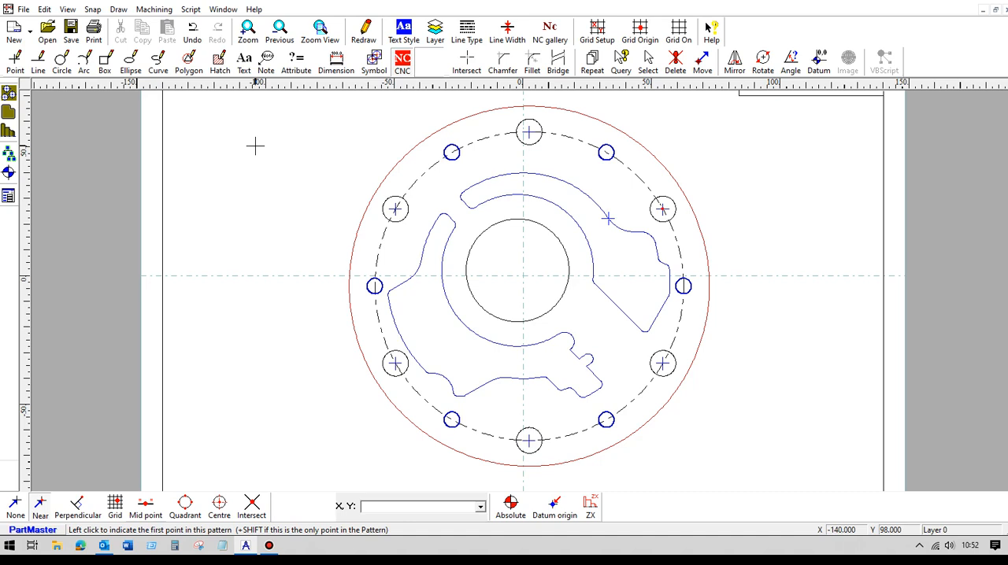
Step: Create a 5 mm deep point pattern on the two upper small holes of the bolt circle
right_click(606, 151)
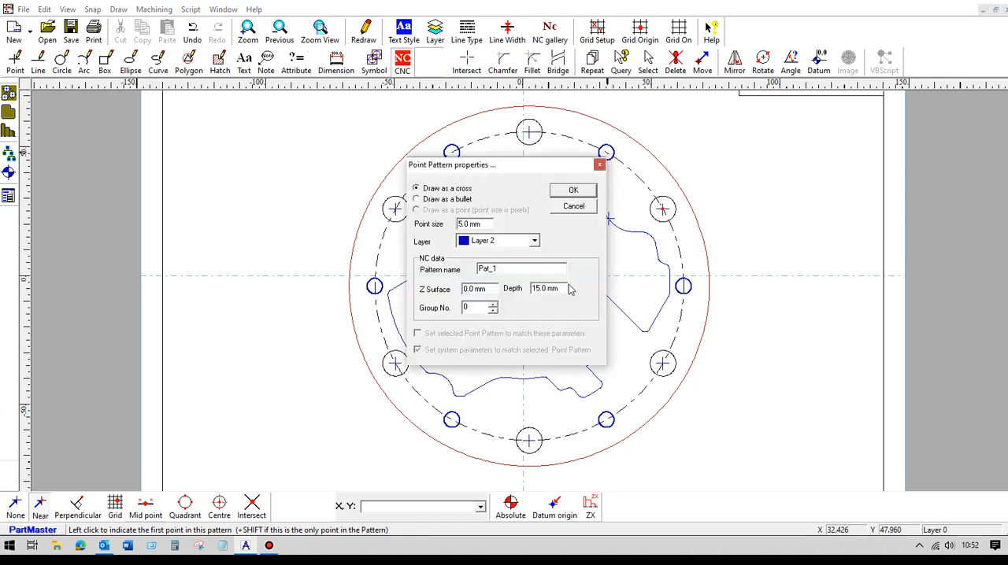
left_click_drag(564, 287, 532, 288)
type("5")
left_click(574, 191)
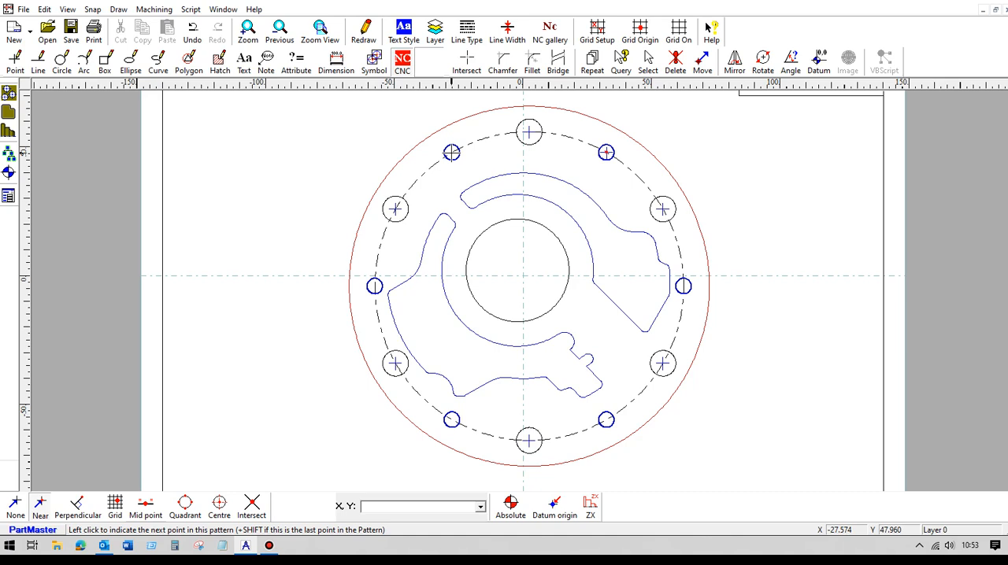
left_click(451, 152, "shift")
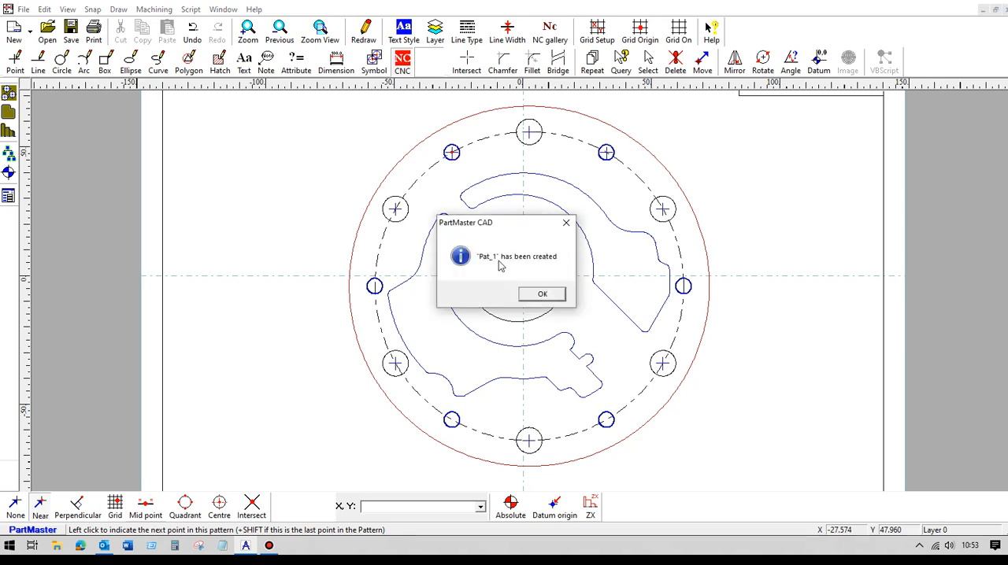
left_click(542, 295)
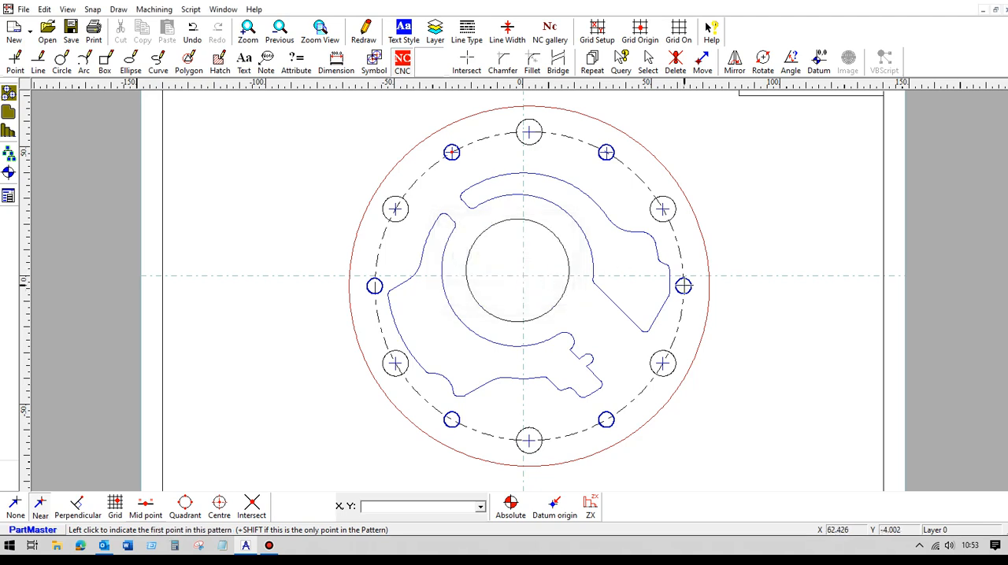
Step: Create a 10 mm deep point pattern on the four remaining small holes, going clockwise from the rightmost one
left_click(682, 286, "shift")
left_click_drag(564, 289, 504, 291)
type("10")
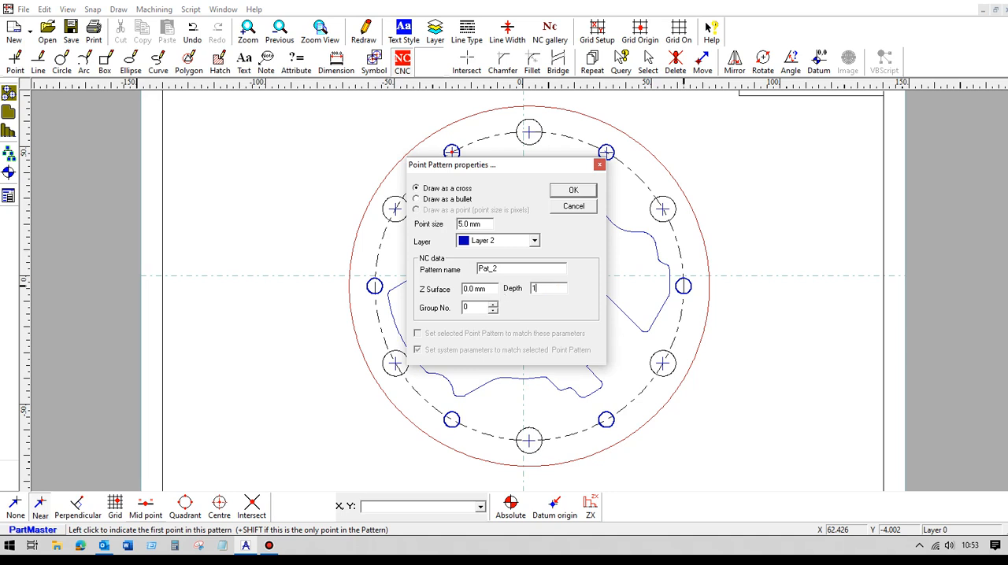
left_click(573, 190)
left_click(605, 420)
left_click(451, 420)
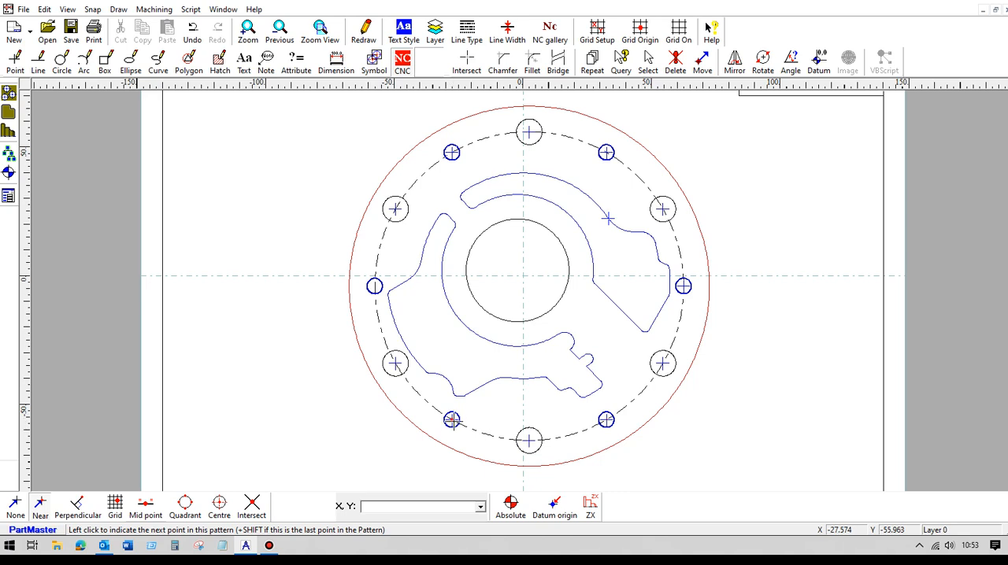
left_click(374, 286, "shift")
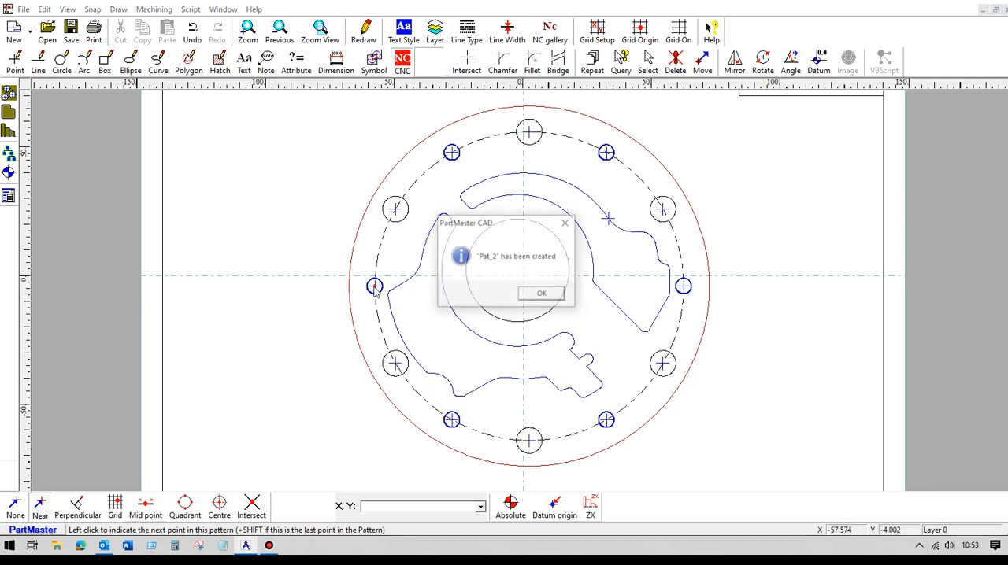
left_click(555, 298)
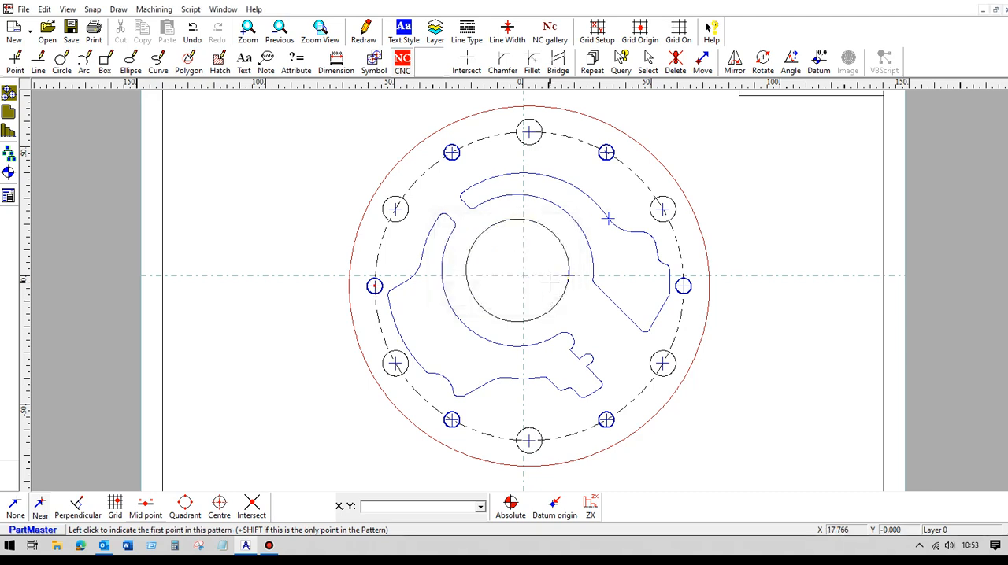
Step: Save the drawing under the new file name am1
left_click(24, 8)
left_click(68, 100)
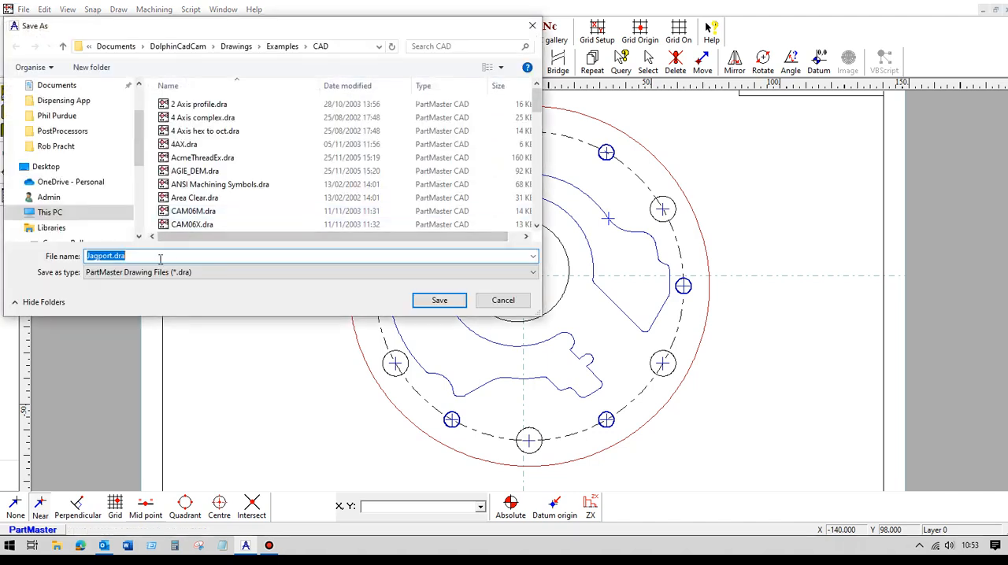
type("am1")
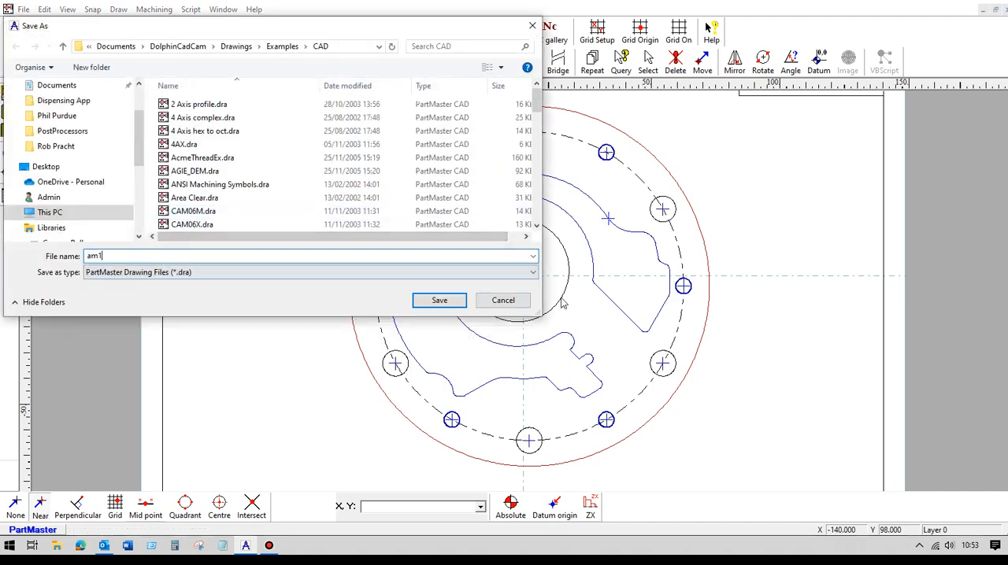
left_click(437, 300)
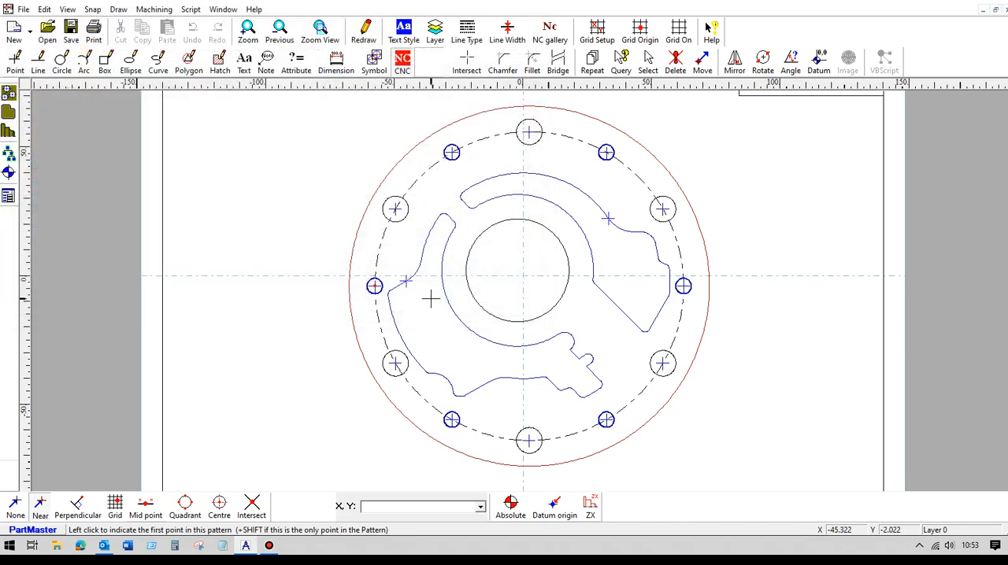
Step: Transfer the drawing to the Milling Module and accept the default machine setup for a milling machine in millimetres
left_click(153, 8)
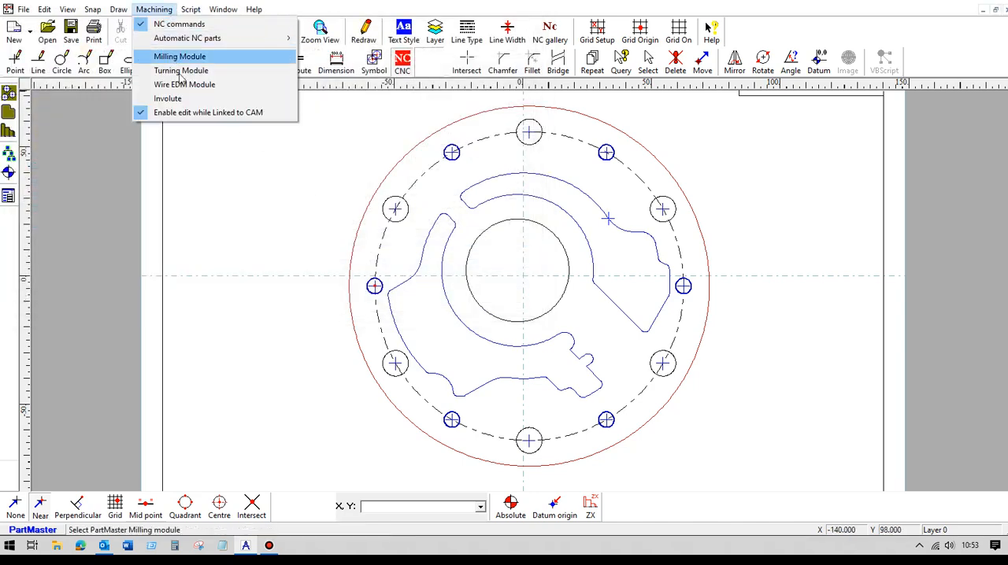
left_click(186, 57)
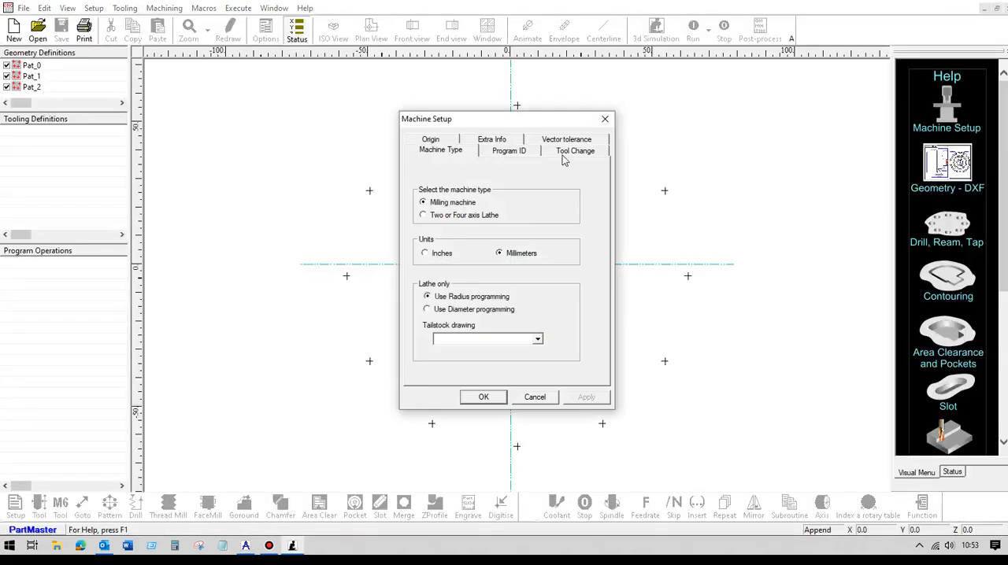
left_click(561, 155)
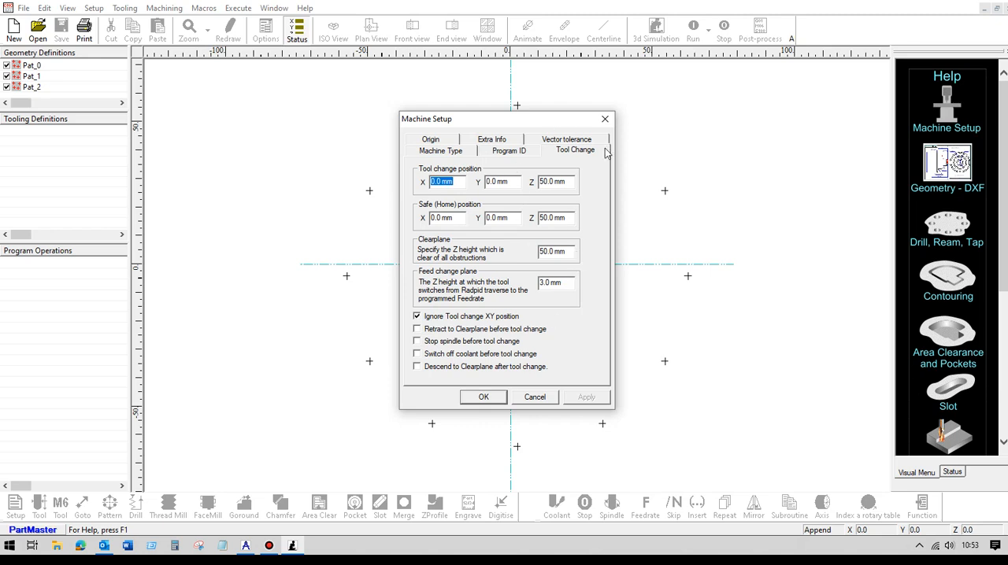
left_click(472, 397)
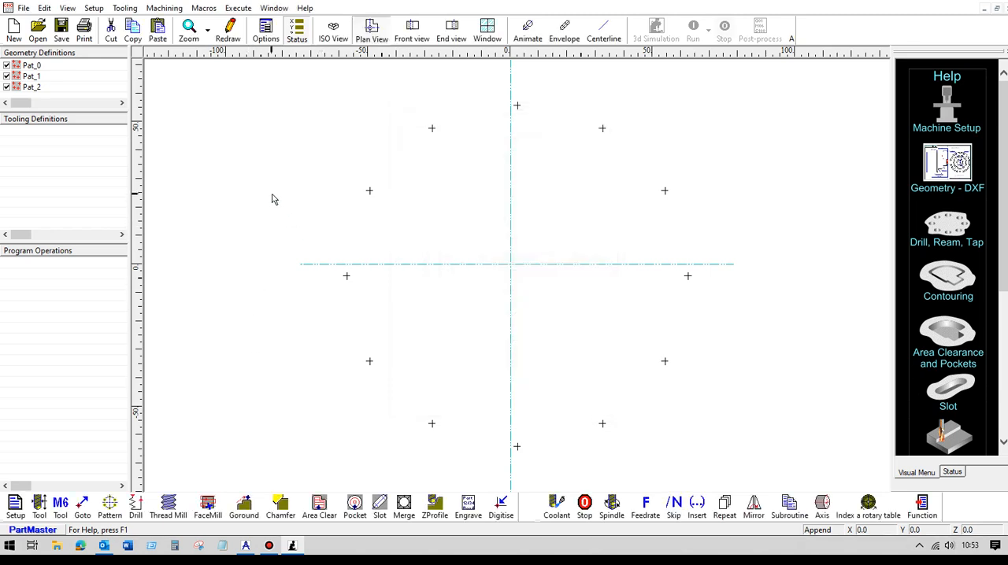
Step: Examine the depths of the point patterns in the isometric and front views, then return to isometric
left_click(330, 32)
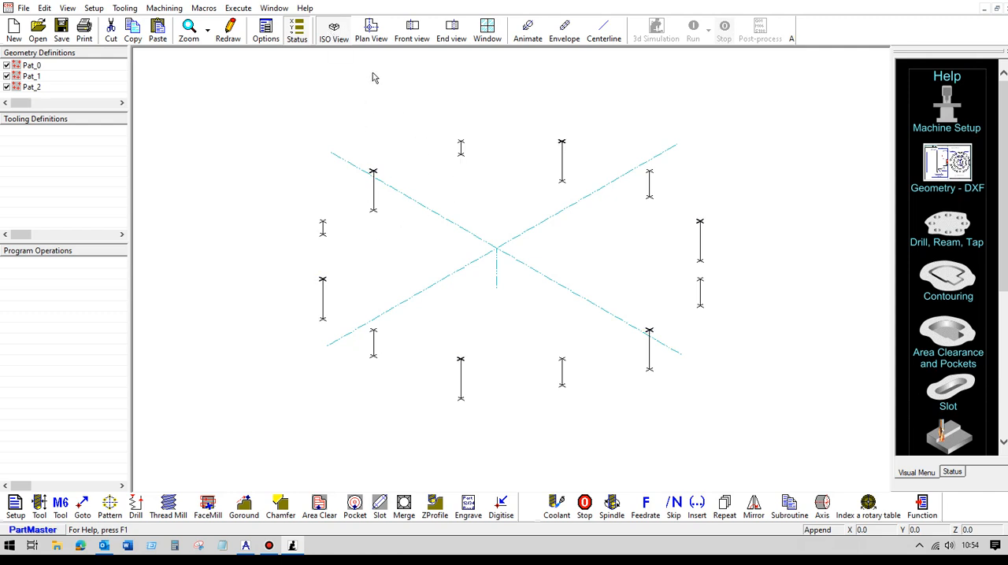
left_click(408, 38)
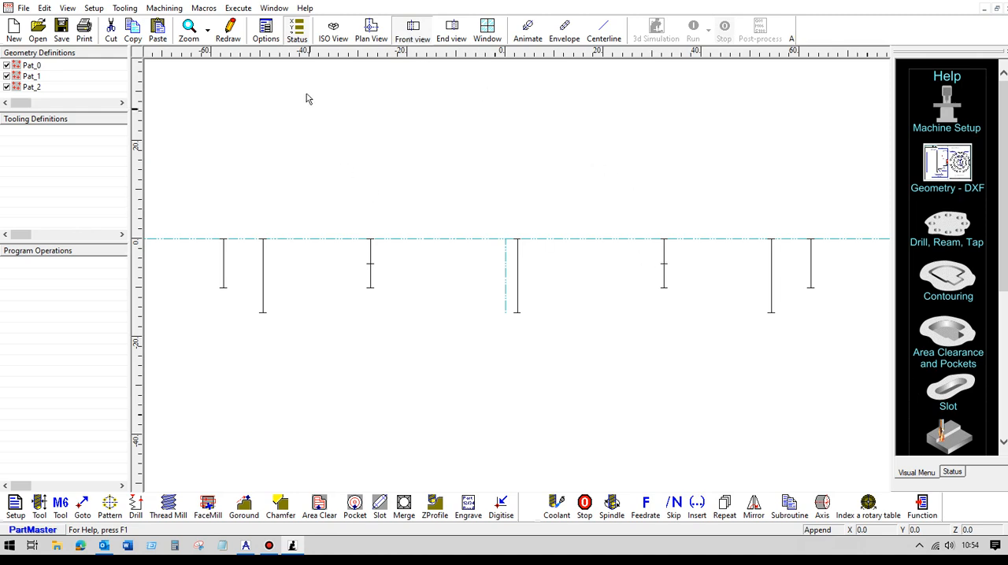
left_click(331, 33)
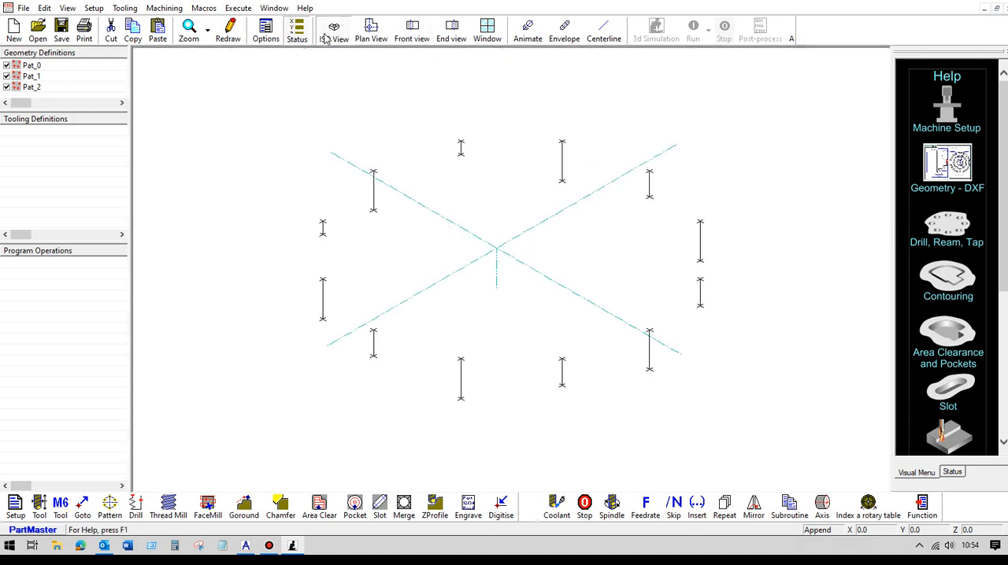
Step: Define tool 1 as a 10 mm diameter centre drill with the default dimensions
left_click(39, 507)
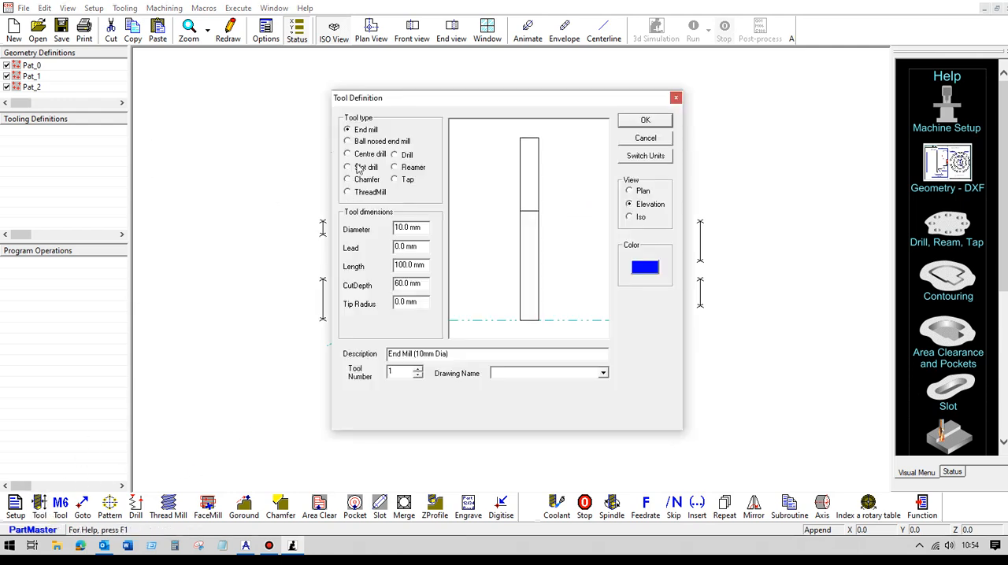
left_click(356, 155)
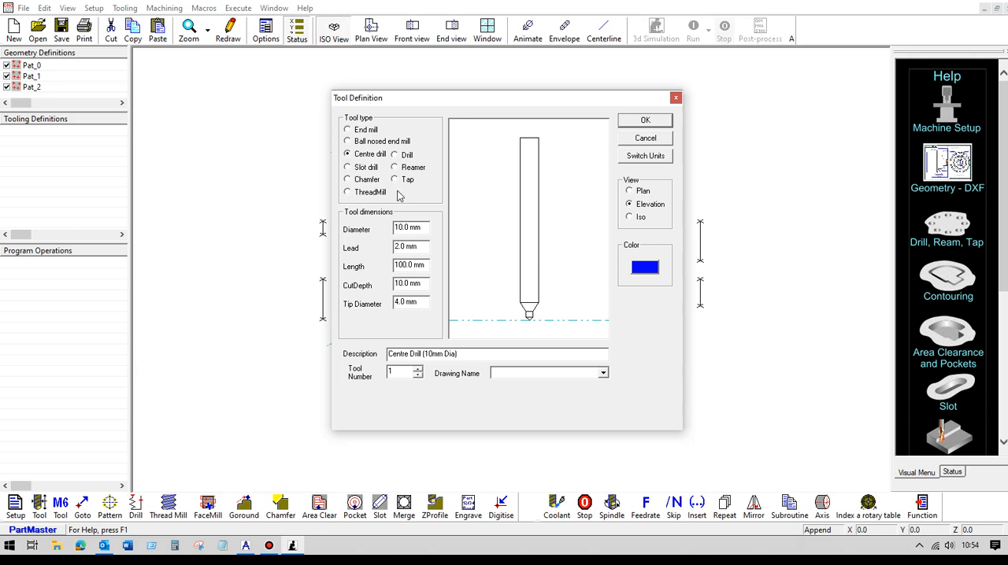
left_click(644, 121)
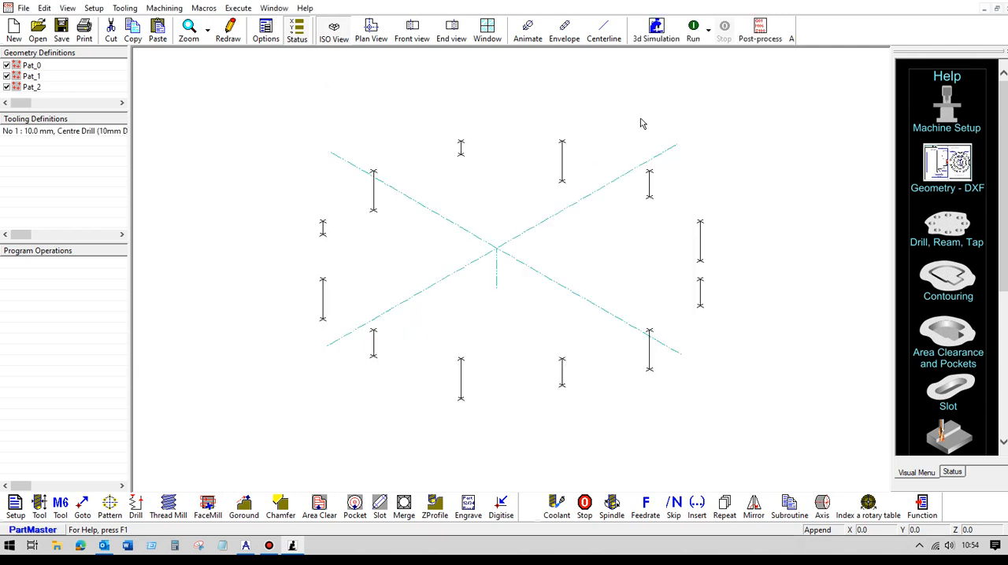
Step: Select tool 1 with its default speeds and feeds, and drill all patterns in the same group as Pat_0 to 2 mm deep
left_click(62, 506)
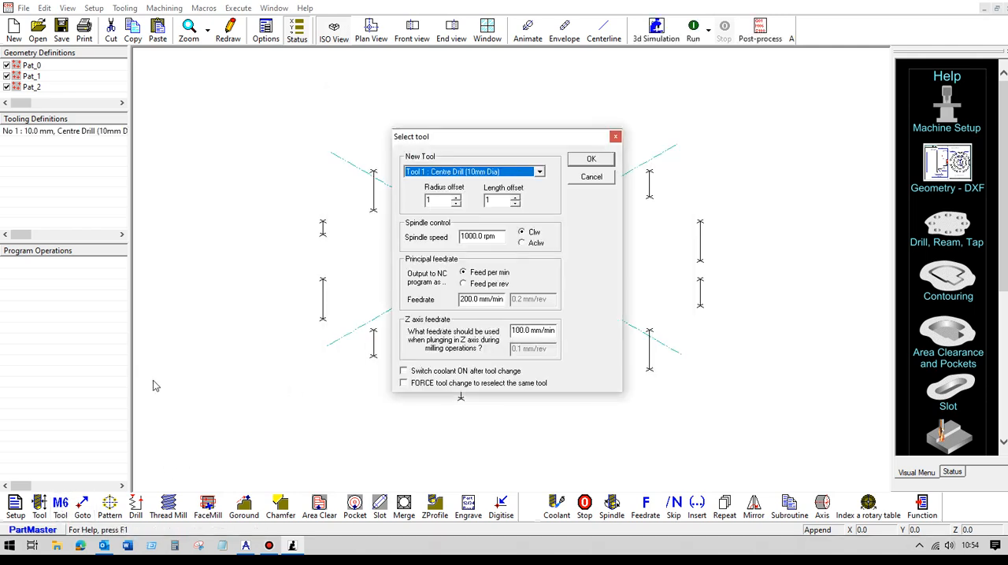
left_click(582, 160)
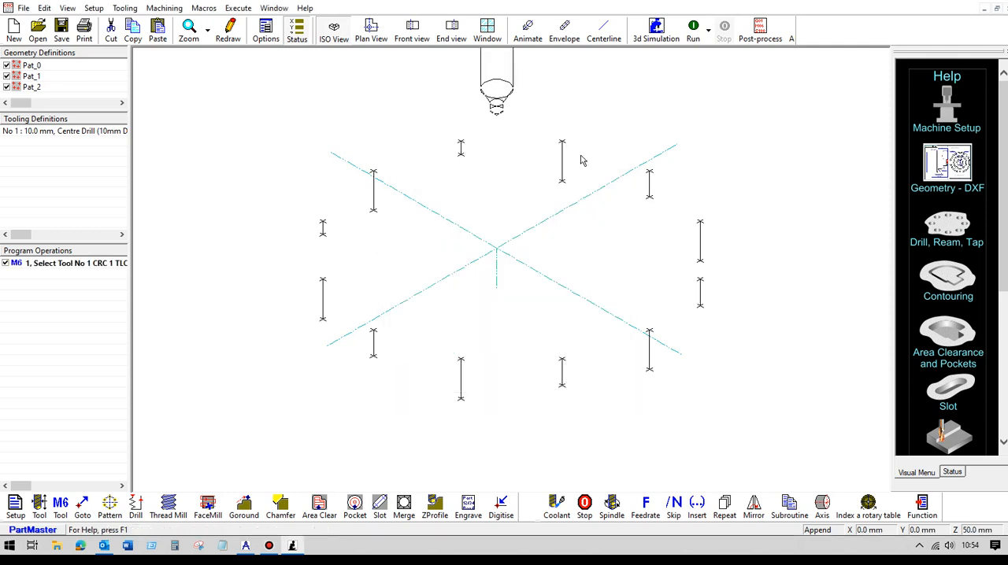
left_click(136, 506)
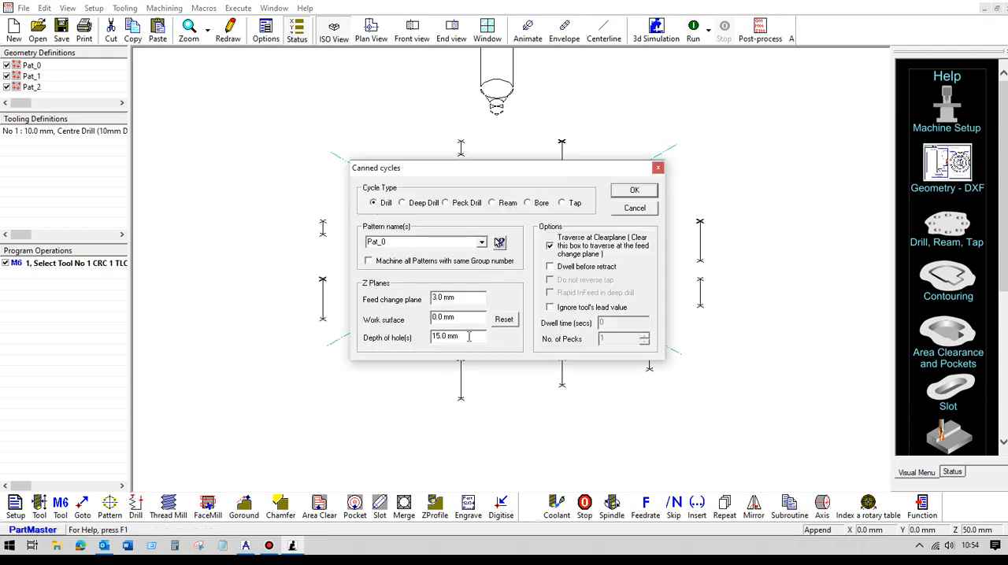
left_click_drag(455, 336, 381, 348)
type("2")
left_click(369, 262)
left_click(632, 192)
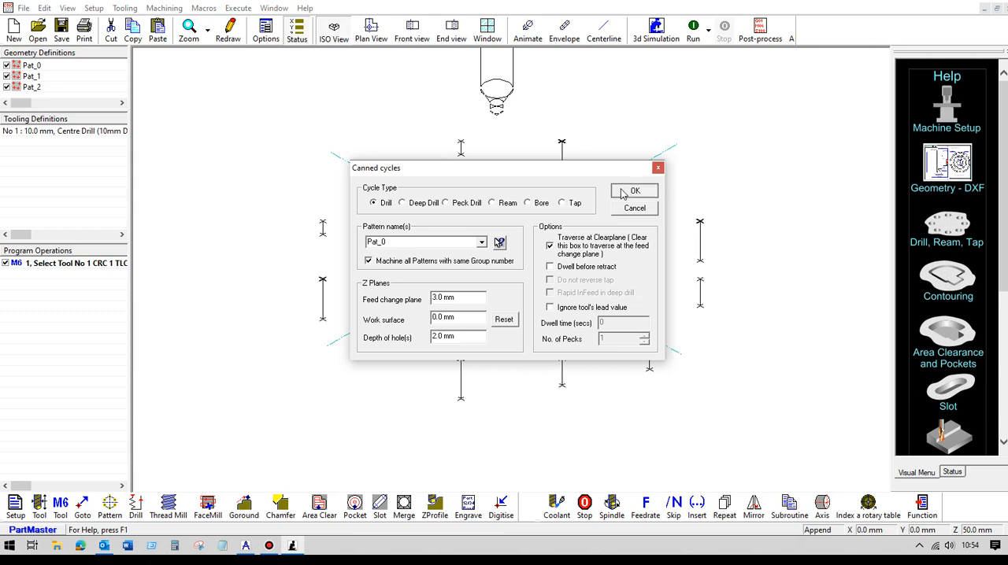
Step: Simulate the centre-drilling toolpath as centrelines in the isometric view and again in the plan view
left_click(602, 39)
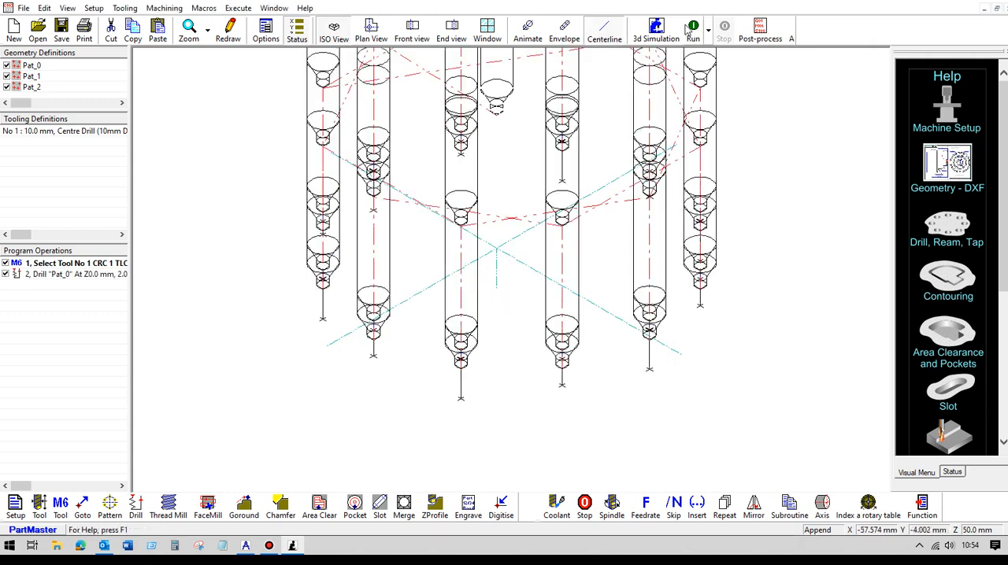
left_click(692, 31)
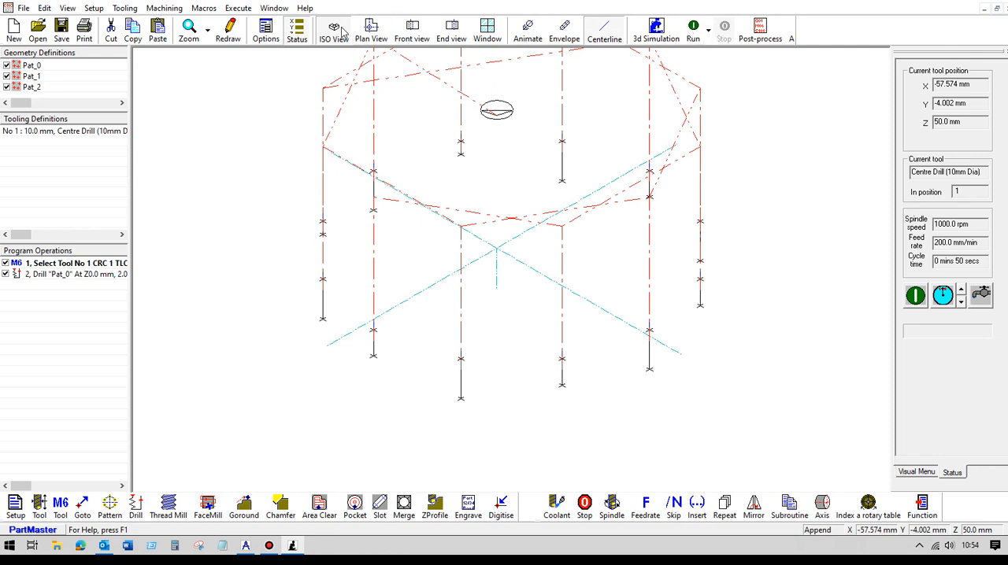
left_click(368, 33)
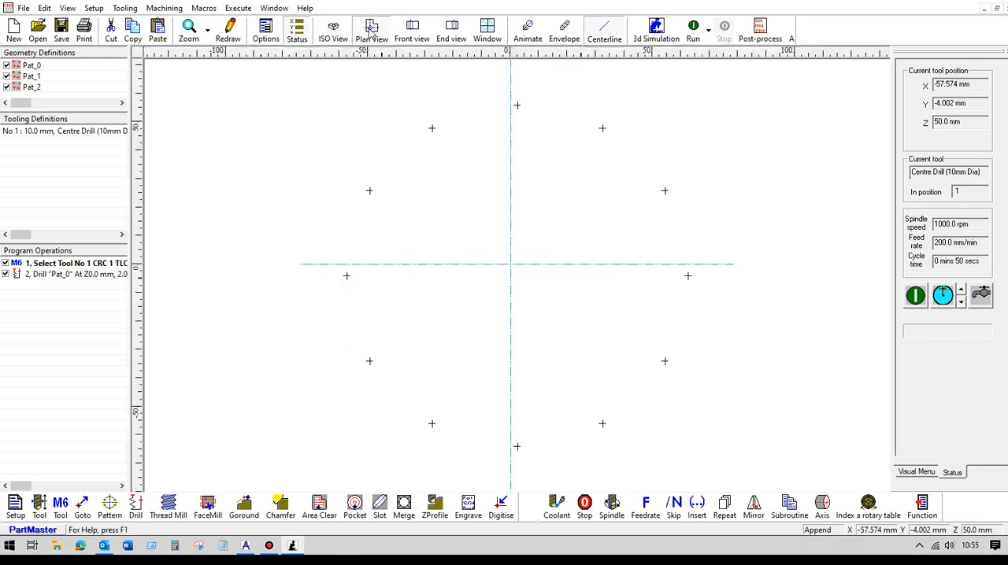
left_click(698, 30)
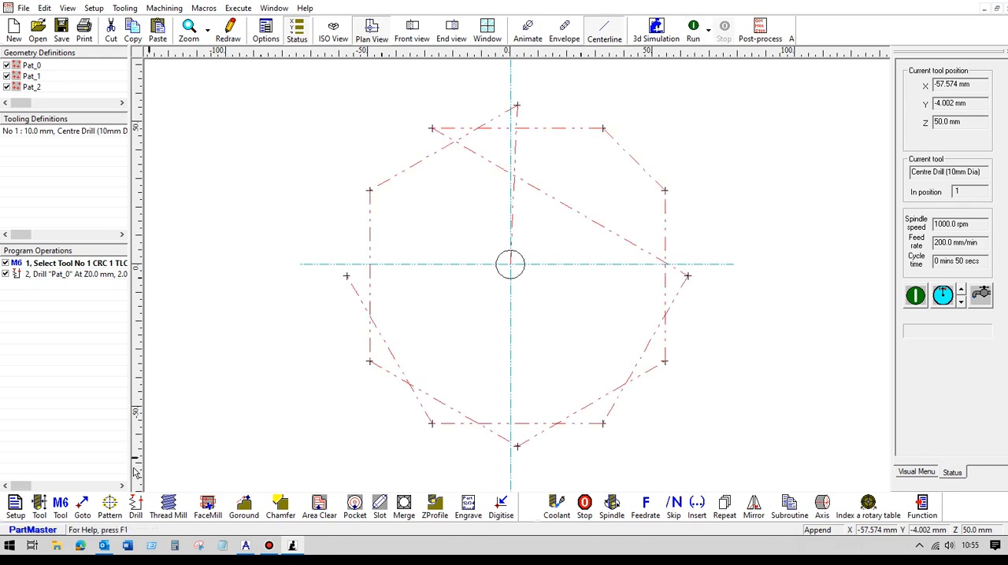
Step: Define tool 2 as a 6 mm diameter drill
left_click(38, 505)
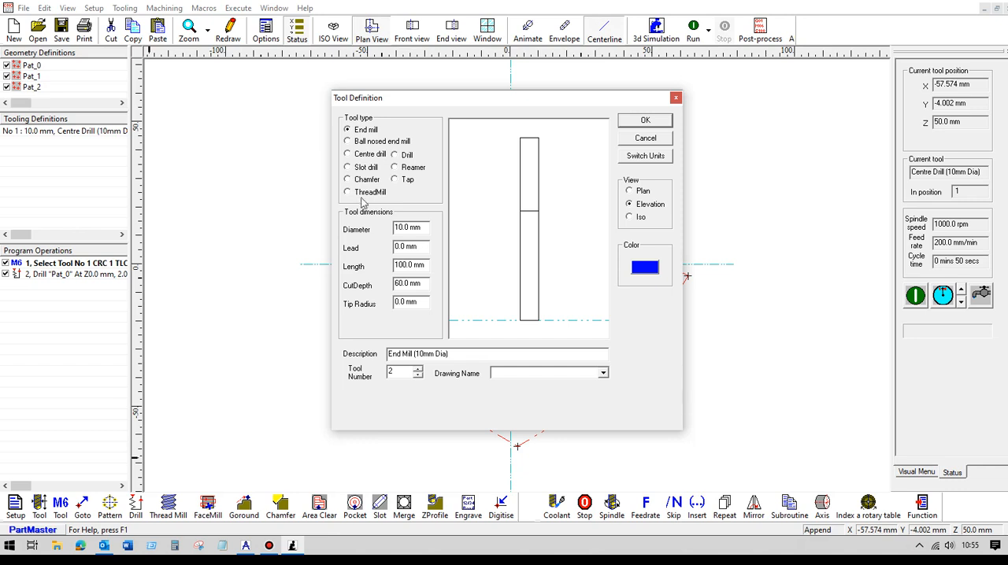
left_click(394, 155)
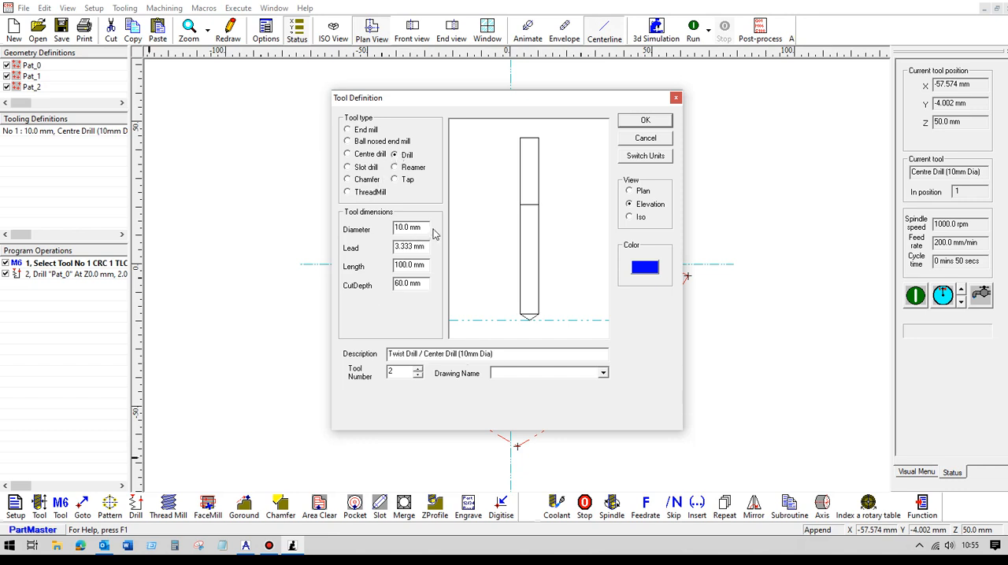
left_click_drag(427, 228, 362, 230)
type("6")
left_click(628, 123)
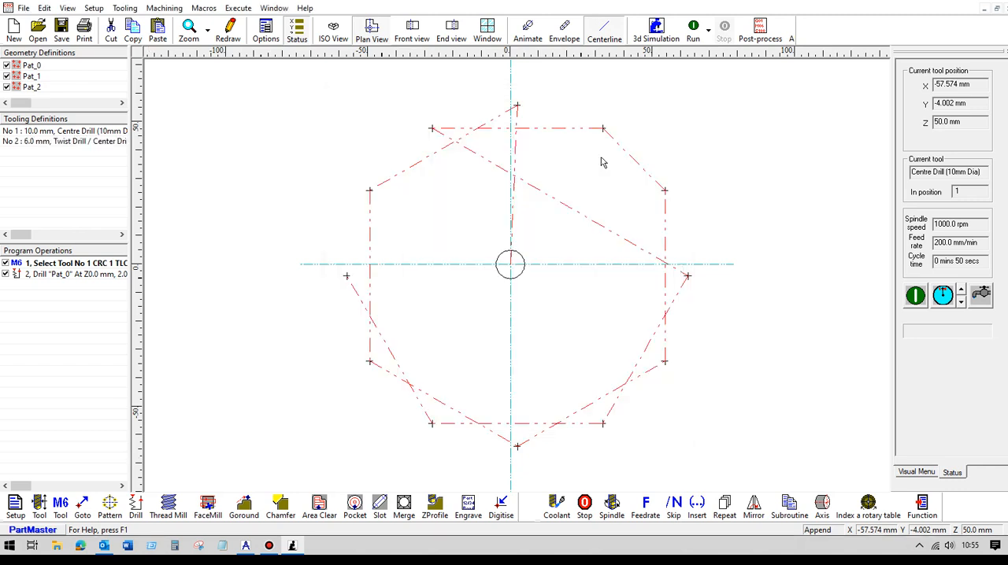
Step: Select tool 2 with its default speeds and feeds, and peck drill Pat_1 to a hole depth of 5 mm
left_click(63, 508)
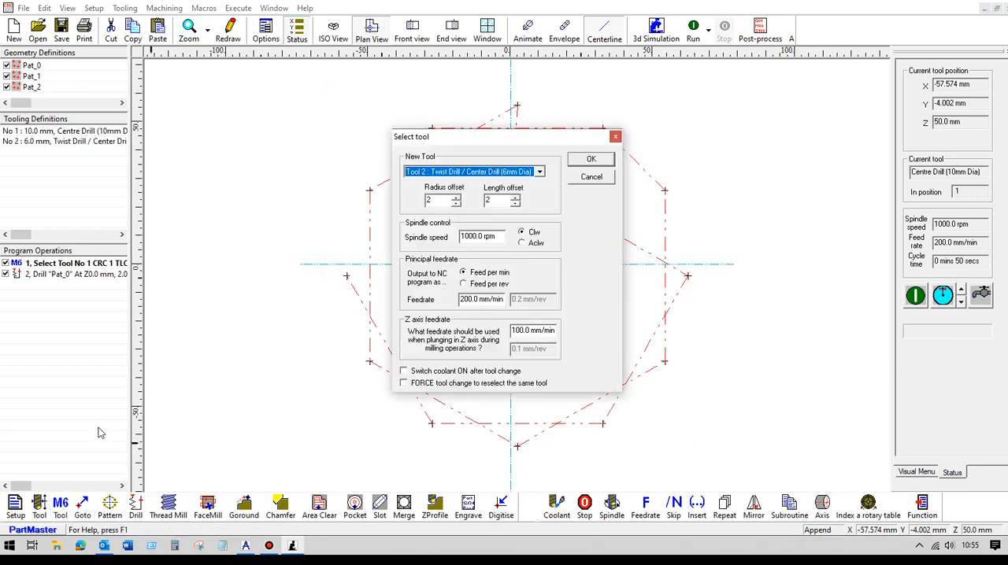
left_click(589, 161)
left_click(136, 507)
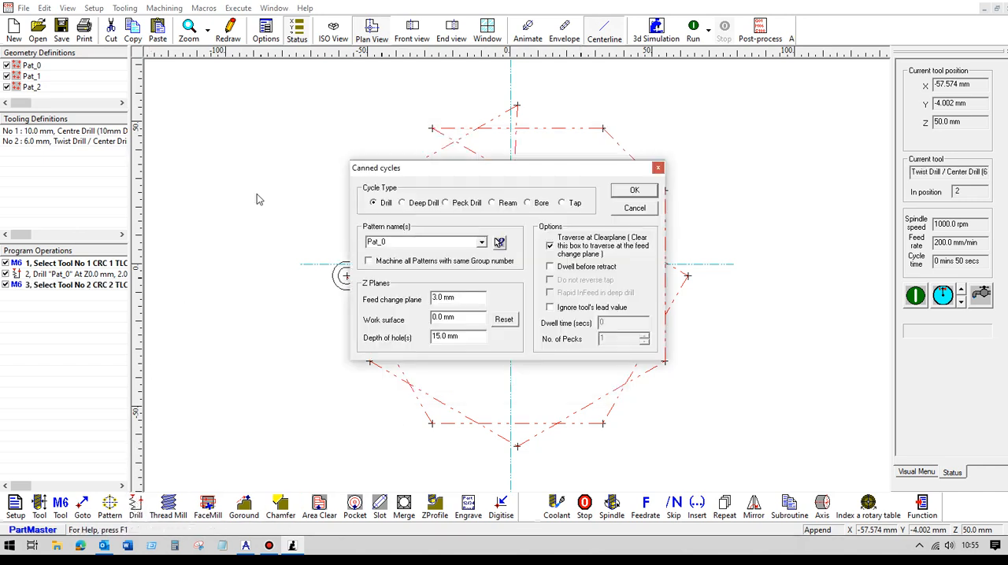
left_click(446, 203)
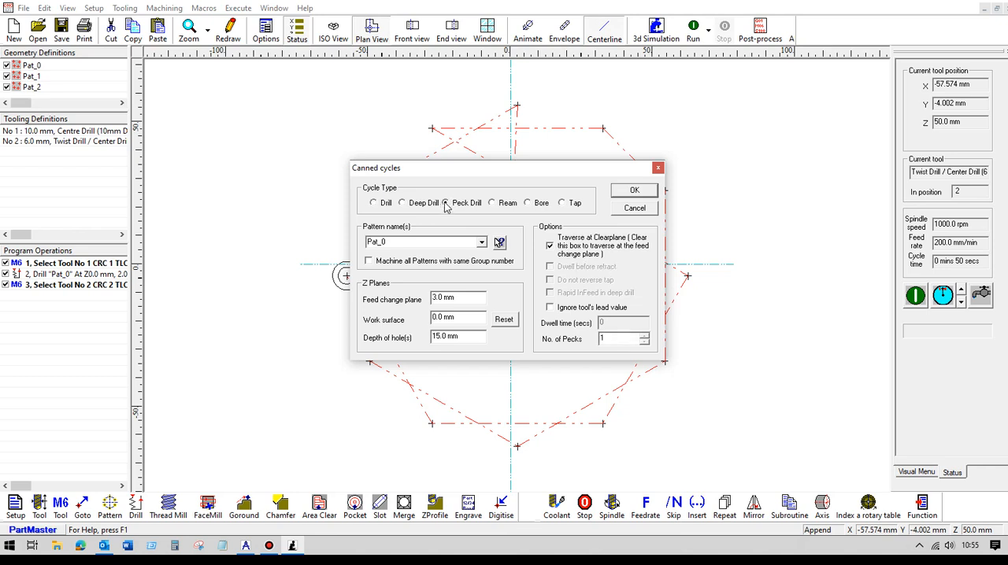
left_click(481, 242)
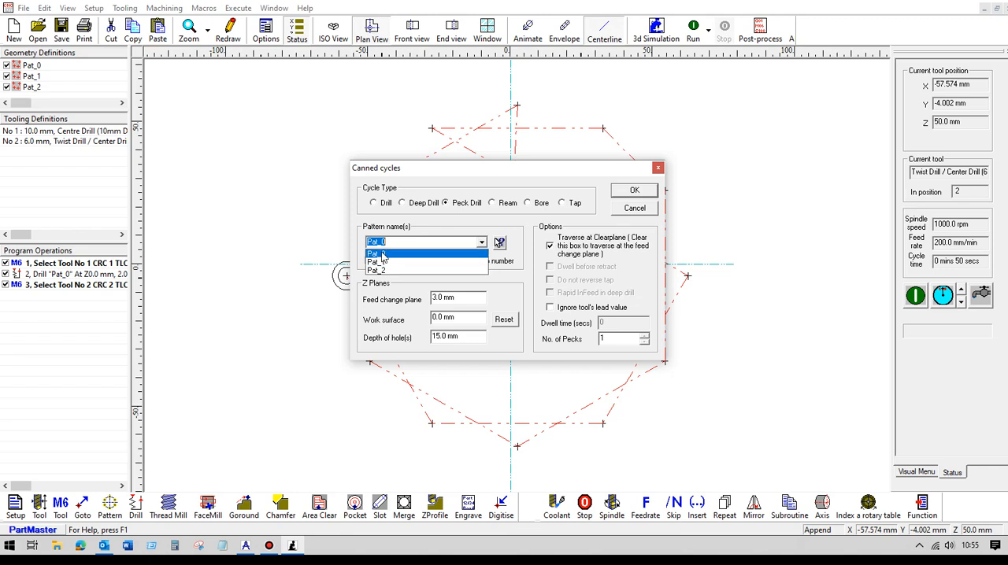
left_click(409, 241)
left_click(499, 242)
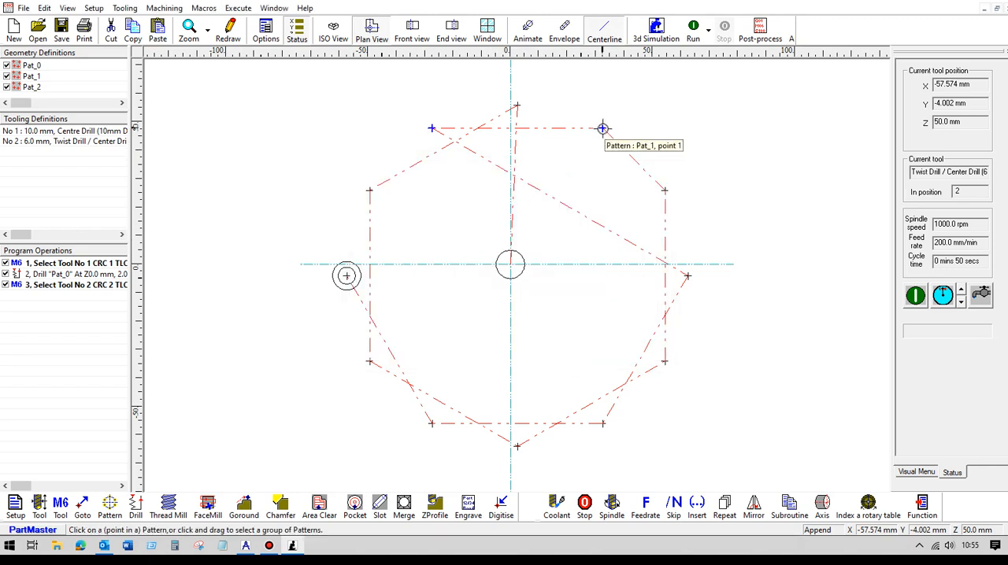
left_click(431, 128)
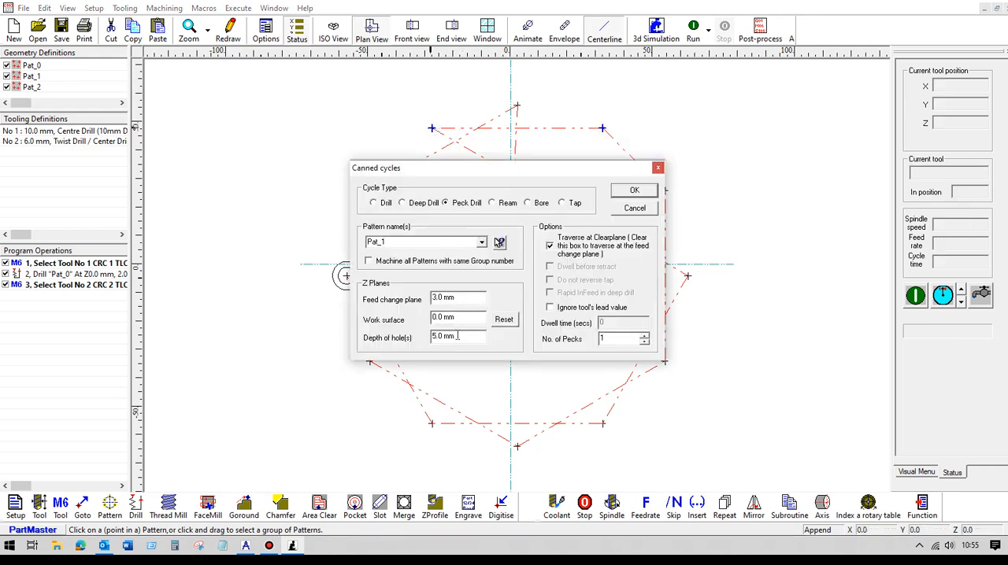
left_click_drag(457, 336, 412, 340)
left_click(632, 191)
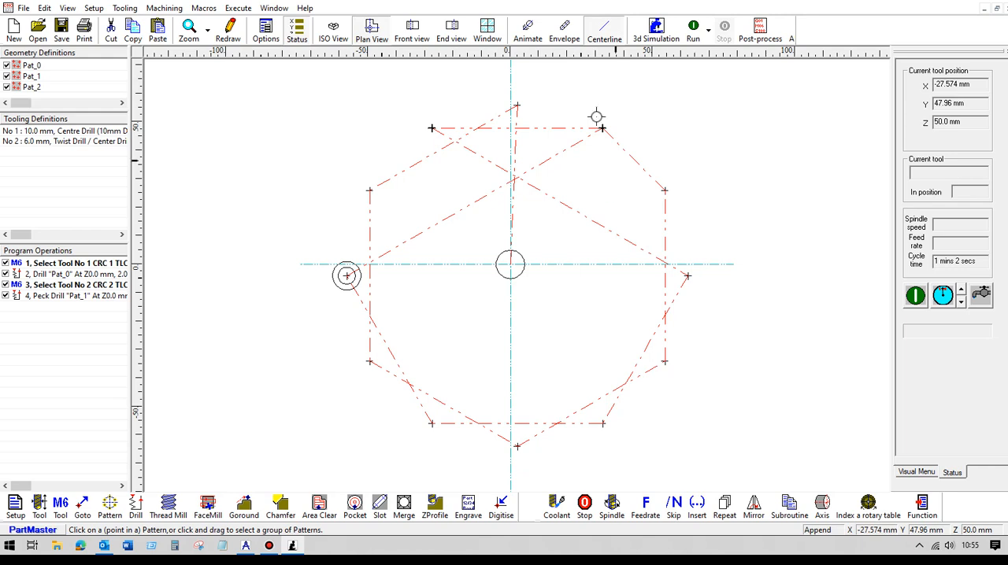
Step: Simulate the machining with the tool envelope shown, and add a drill cycle on Pat_0 with a 10 mm hole depth
left_click(563, 31)
left_click(693, 31)
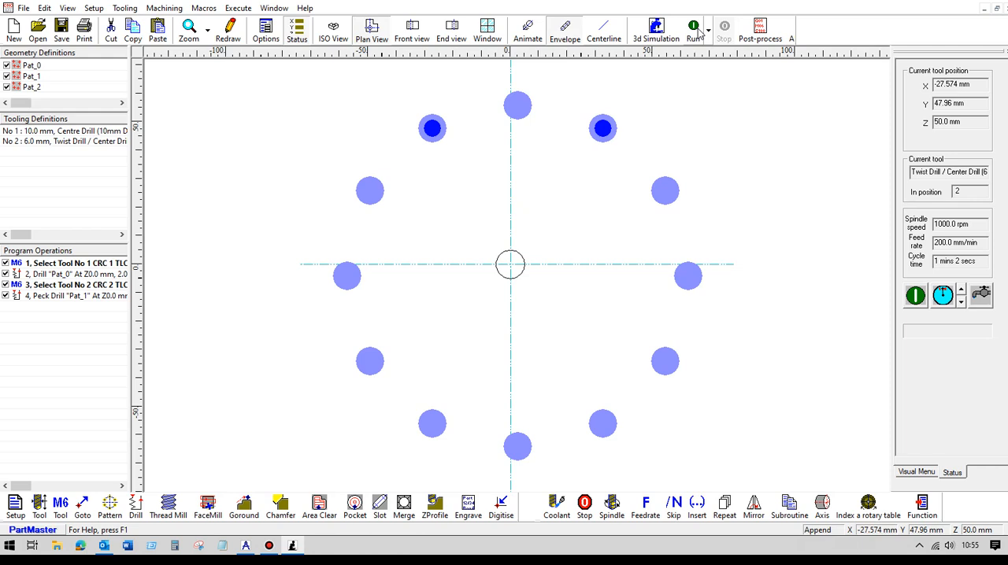
left_click(136, 508)
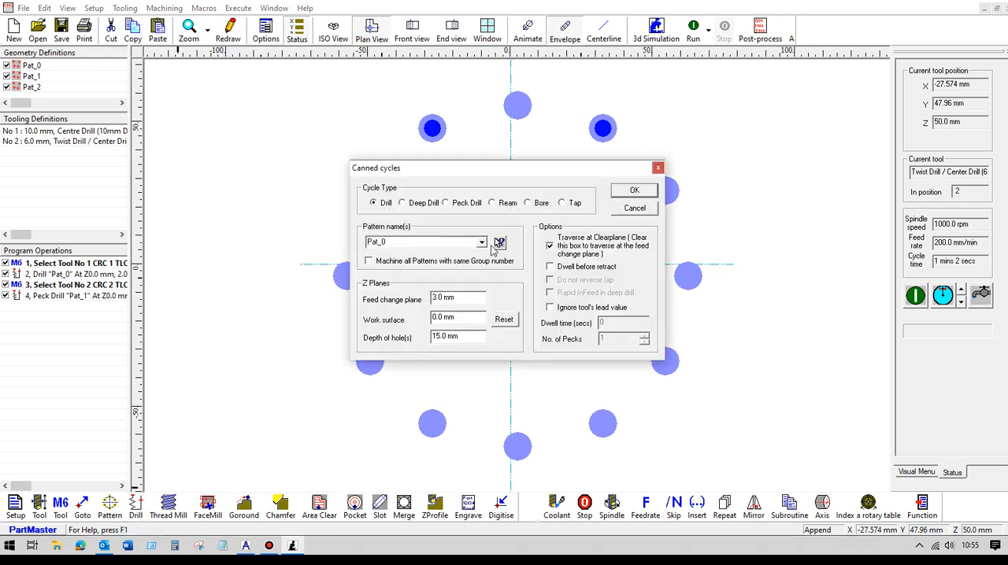
key("Escape")
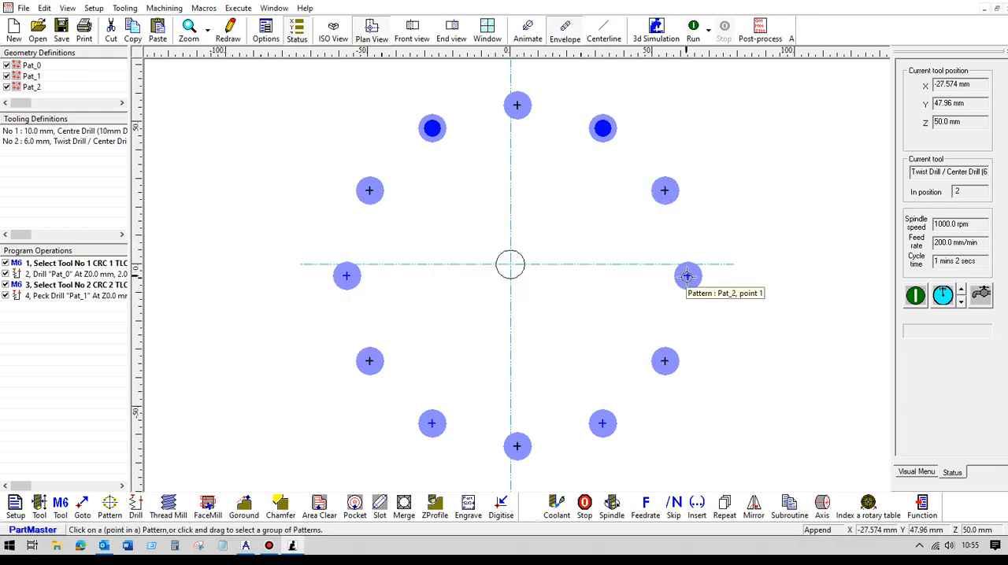
left_click(664, 190)
left_click_drag(463, 338, 398, 338)
type("10")
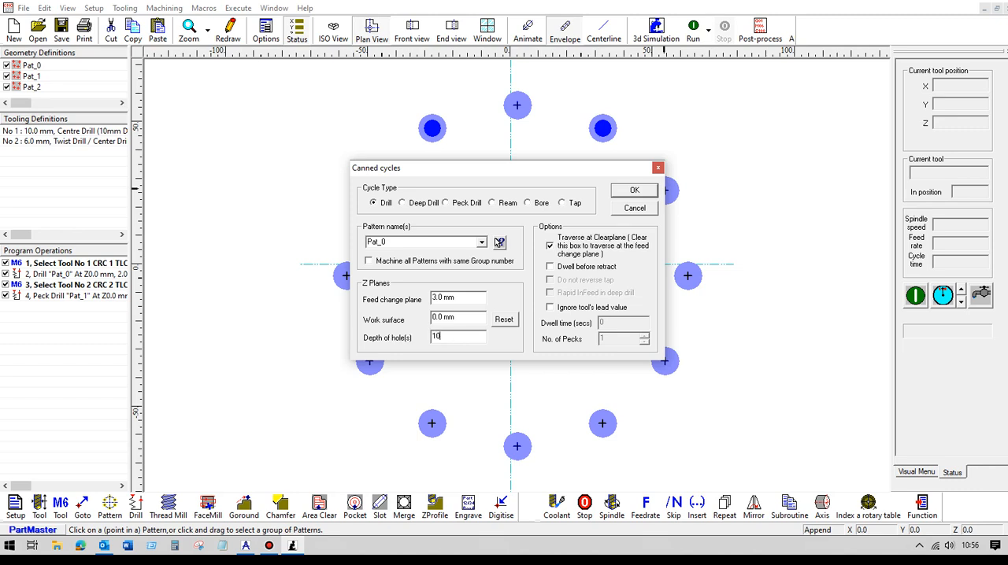
left_click(622, 193)
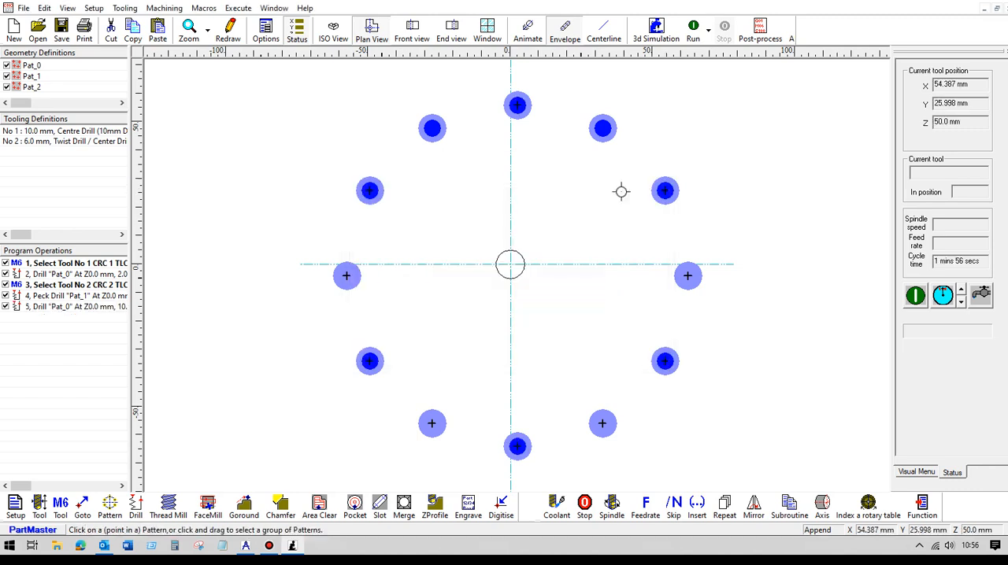
Step: Run the machining simulation of both tools in the isometric view with centreline toolpaths shown
left_click(333, 30)
left_click(603, 32)
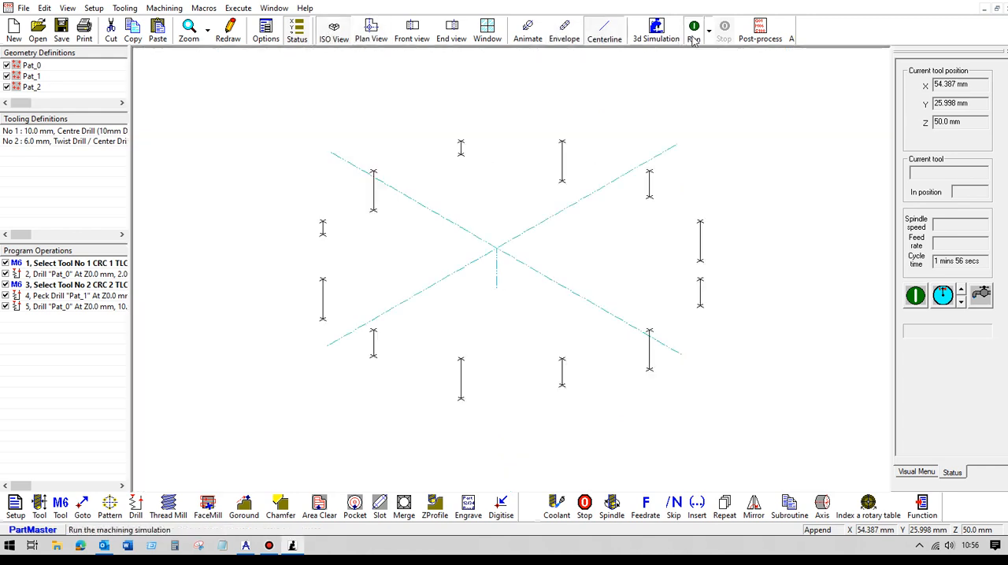
left_click(693, 35)
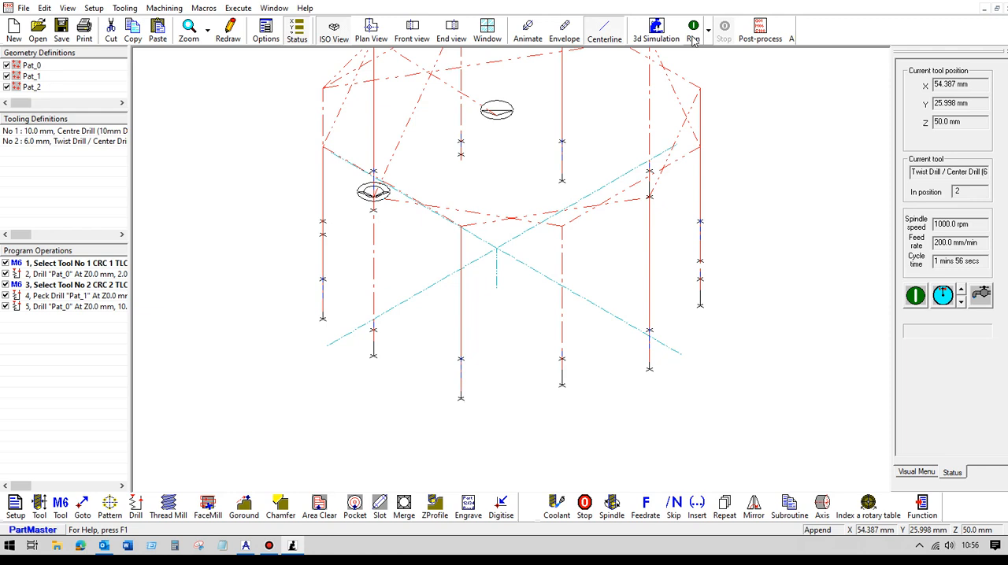